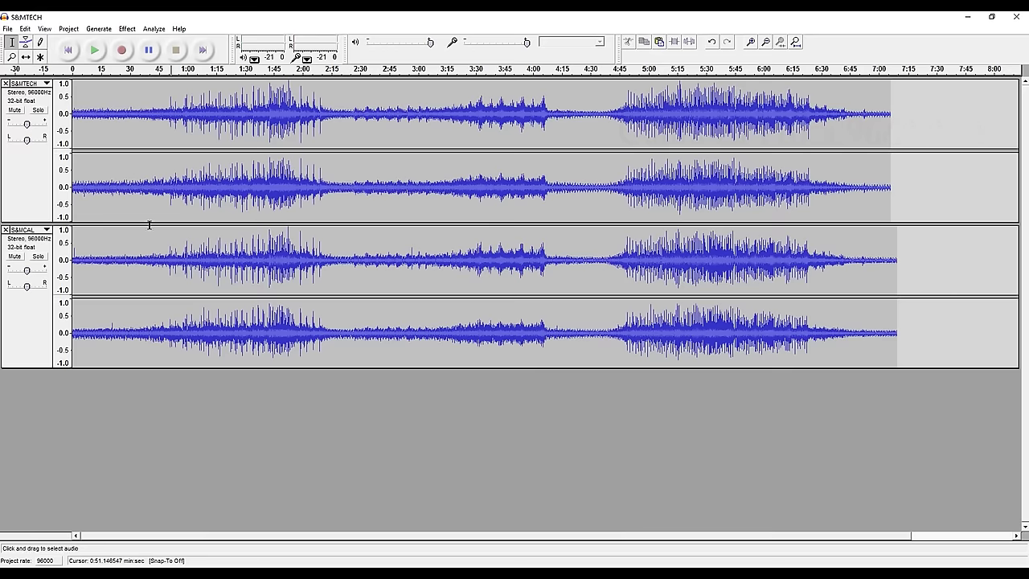
Step: Increase the height of both stereo tracks, S&MTECH and S&MCAL, so they fill the track area
{"action": "left_click_drag", "start_coordinate": [151, 223], "coordinate": [149, 291]}
{"action": "left_click_drag", "start_coordinate": [98, 438], "coordinate": [94, 504]}
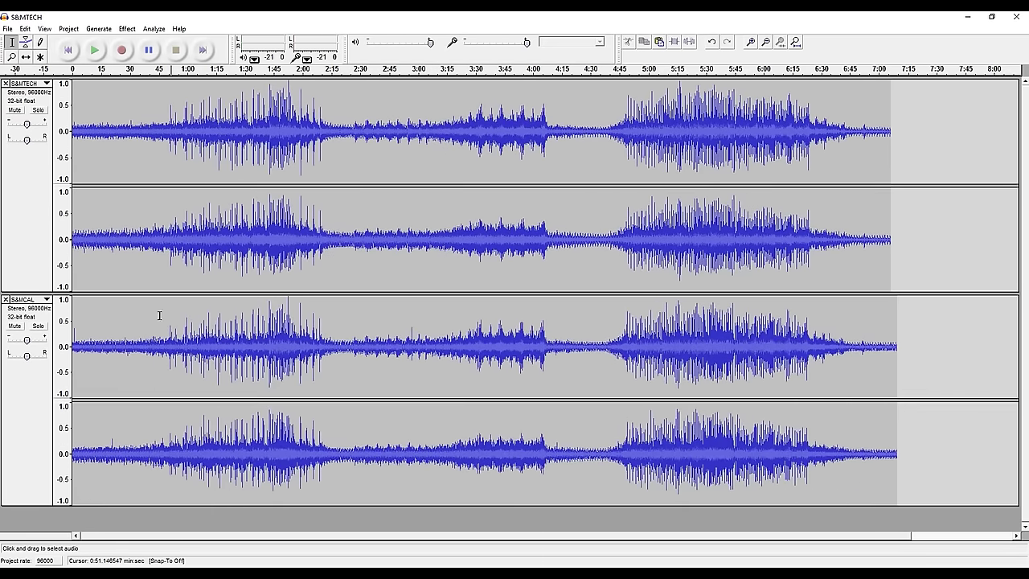
{"action": "left_click_drag", "start_coordinate": [168, 291], "coordinate": [171, 298]}
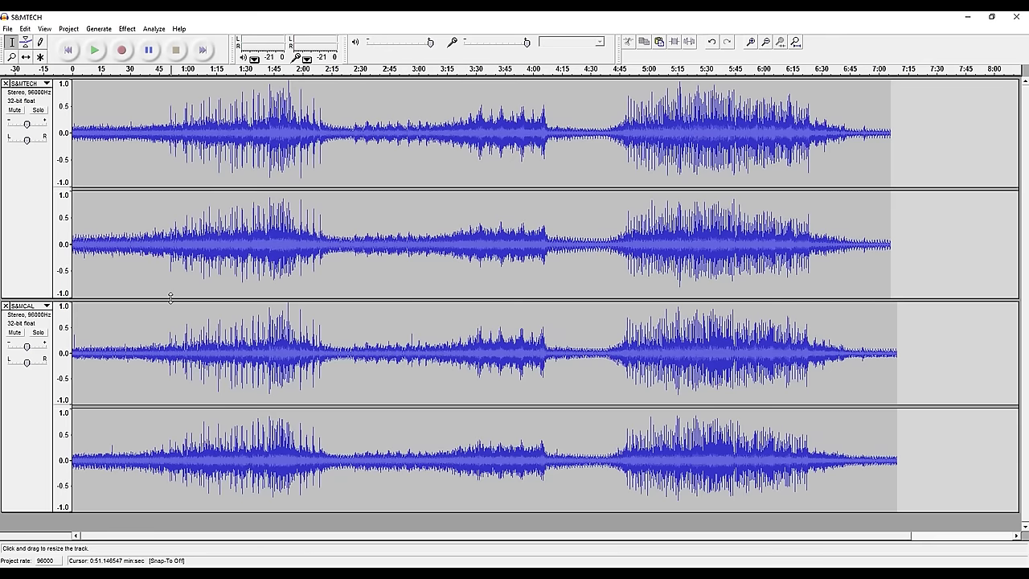
{"action": "left_click", "coordinate": [115, 505]}
{"action": "left_click_drag", "start_coordinate": [120, 515], "coordinate": [121, 524]}
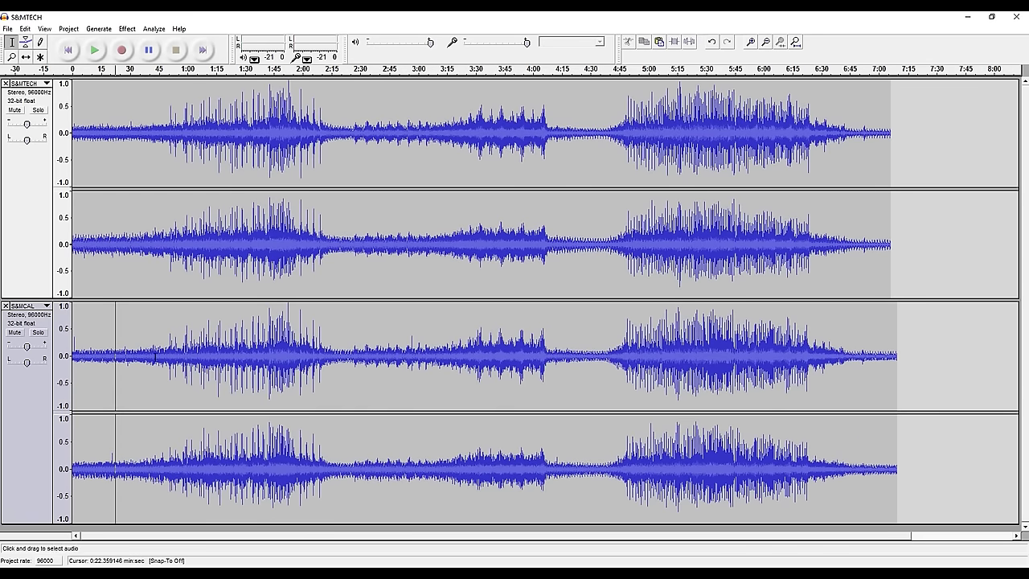
Step: Select the quiet passage from about 2:15 to 2:27 in the S&MTECH track at a close time scale
{"action": "left_click", "coordinate": [352, 121]}
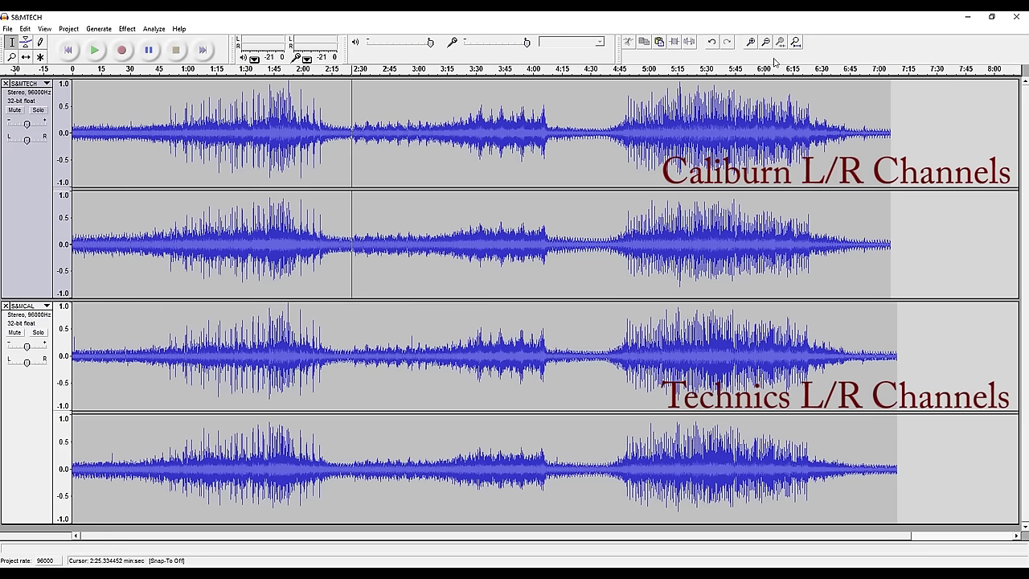
{"action": "left_click", "coordinate": [750, 42]}
{"action": "left_click", "coordinate": [750, 42]}
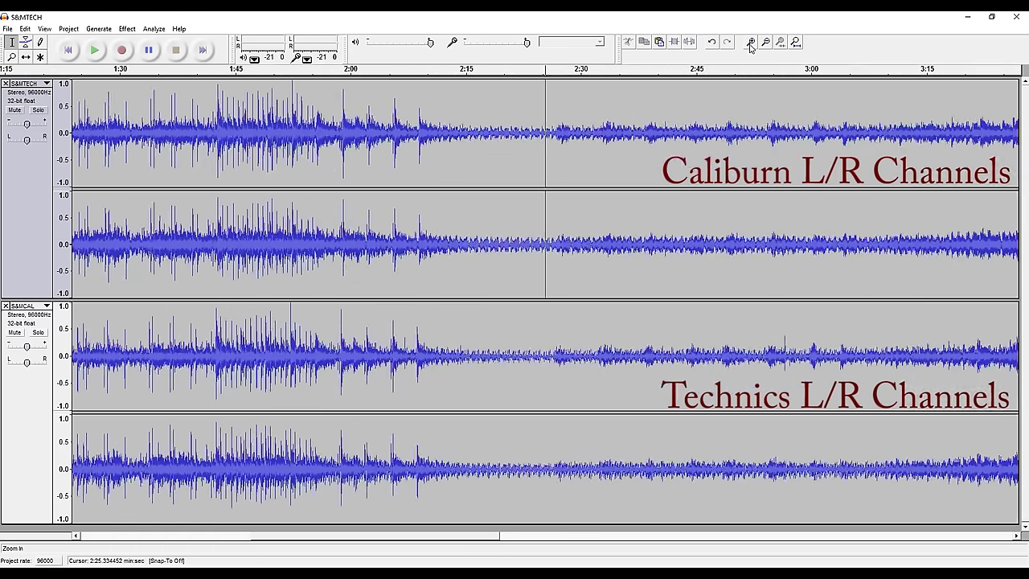
{"action": "left_click", "coordinate": [750, 42]}
{"action": "left_click", "coordinate": [750, 43]}
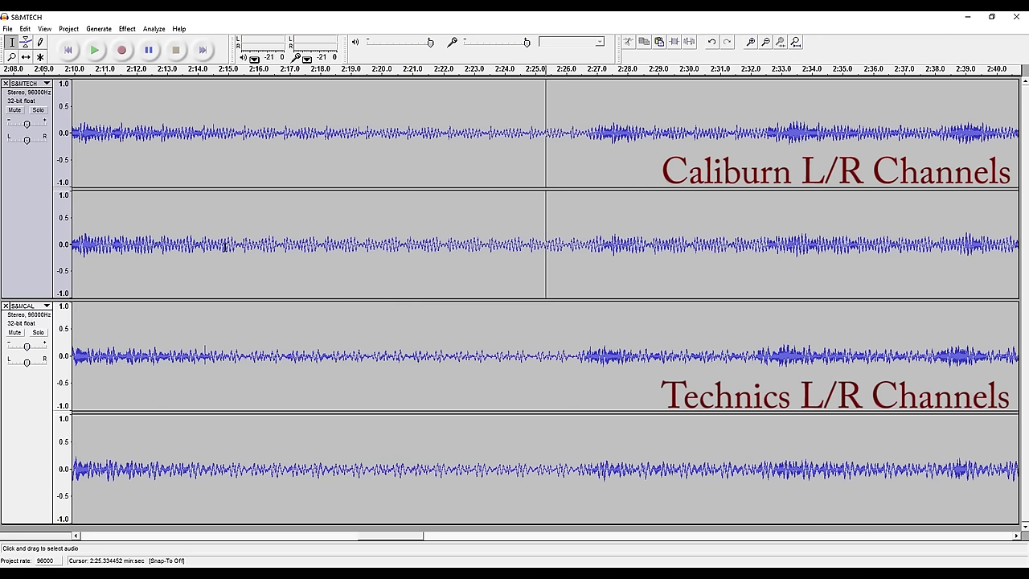
{"action": "left_click_drag", "start_coordinate": [226, 244], "coordinate": [589, 231]}
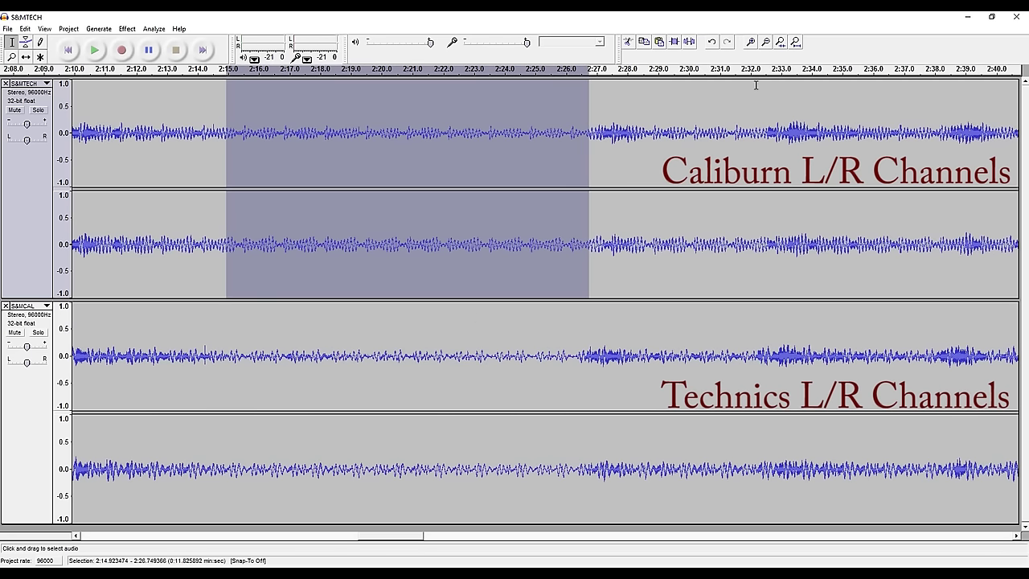
Step: Select the first sharp peak at about 0:50 to 0:52 in the S&MTECH track and examine it against S&MCAL
{"action": "left_click", "coordinate": [767, 43]}
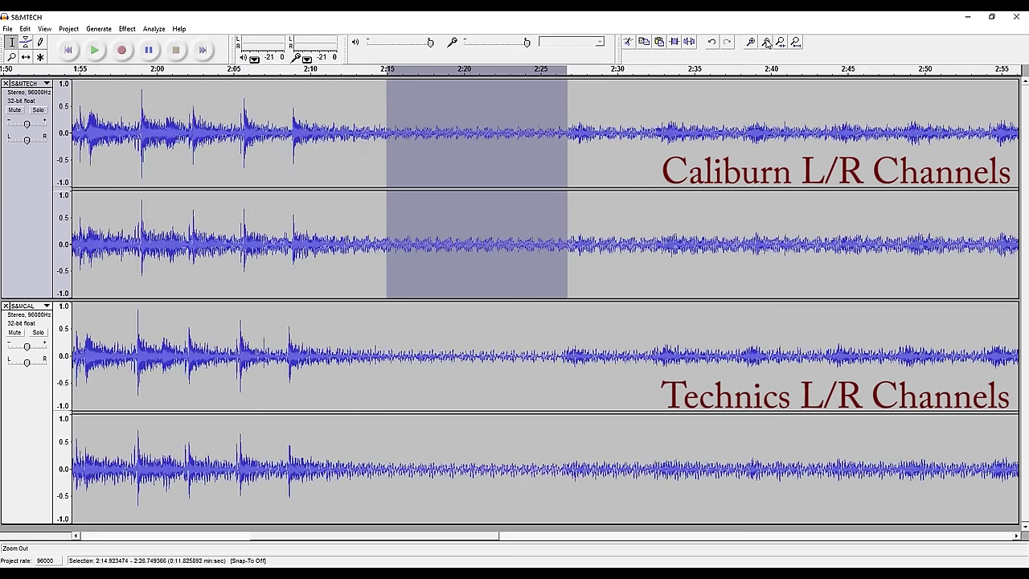
{"action": "left_click", "coordinate": [767, 42]}
{"action": "left_click", "coordinate": [767, 43]}
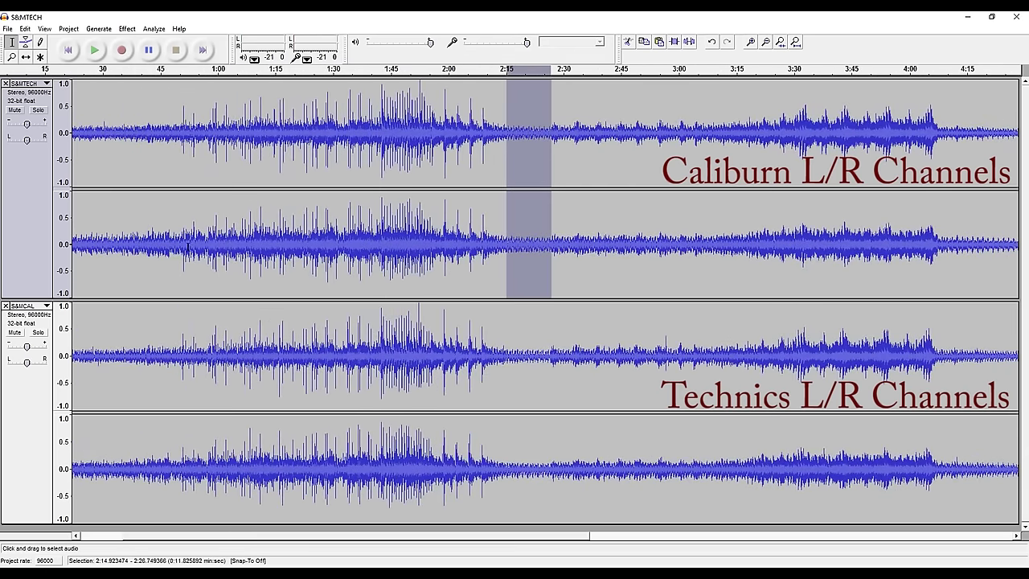
{"action": "left_click_drag", "start_coordinate": [181, 129], "coordinate": [186, 127]}
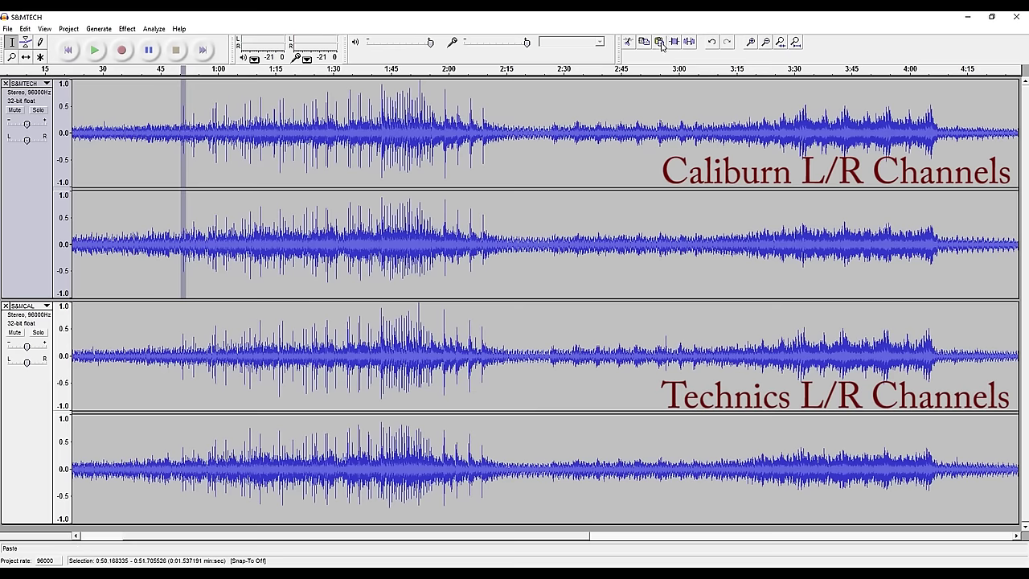
{"action": "left_click", "coordinate": [750, 42]}
{"action": "left_click", "coordinate": [751, 42]}
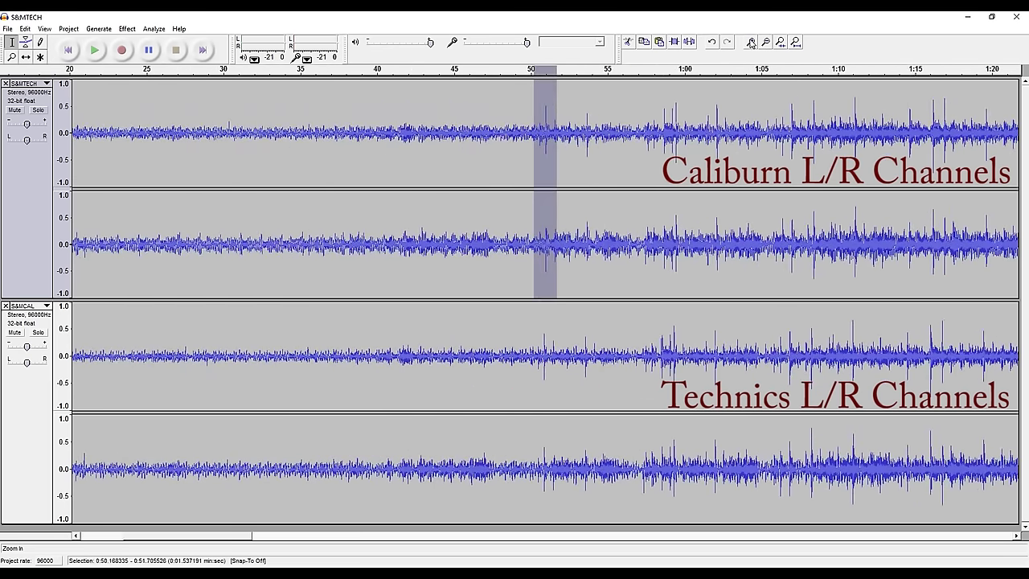
{"action": "left_click", "coordinate": [750, 42]}
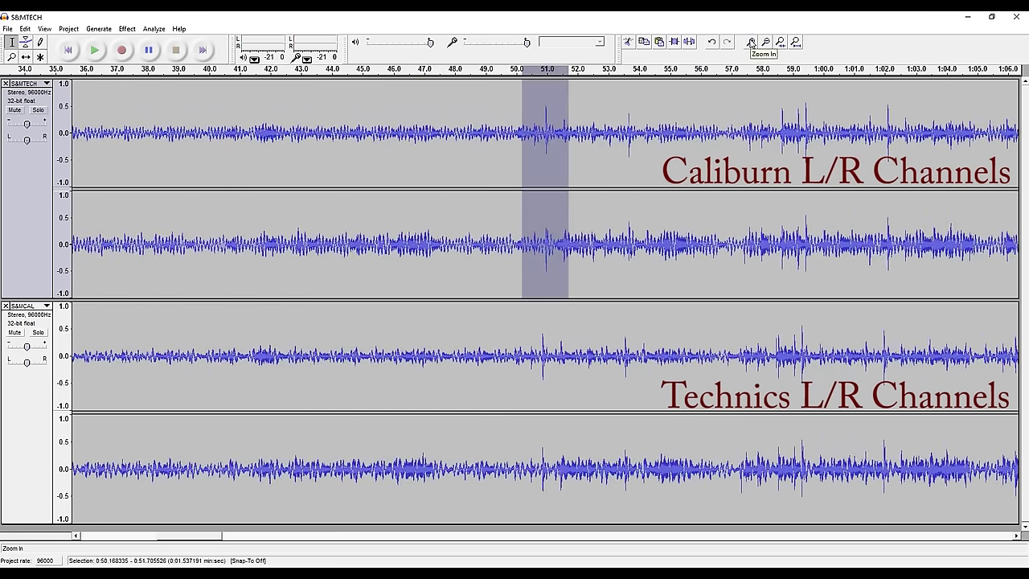
{"action": "left_click", "coordinate": [750, 42]}
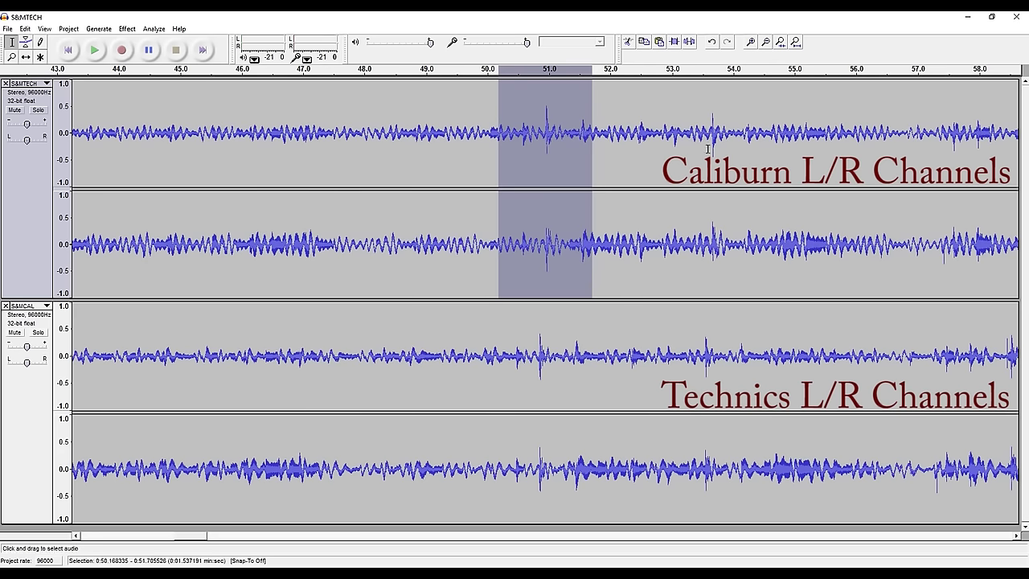
Step: Select the short quiet stretch from about 6:50.7 to 6:51.7 near the end of the S&MTECH track
{"action": "left_click", "coordinate": [767, 43]}
{"action": "left_click", "coordinate": [767, 43]}
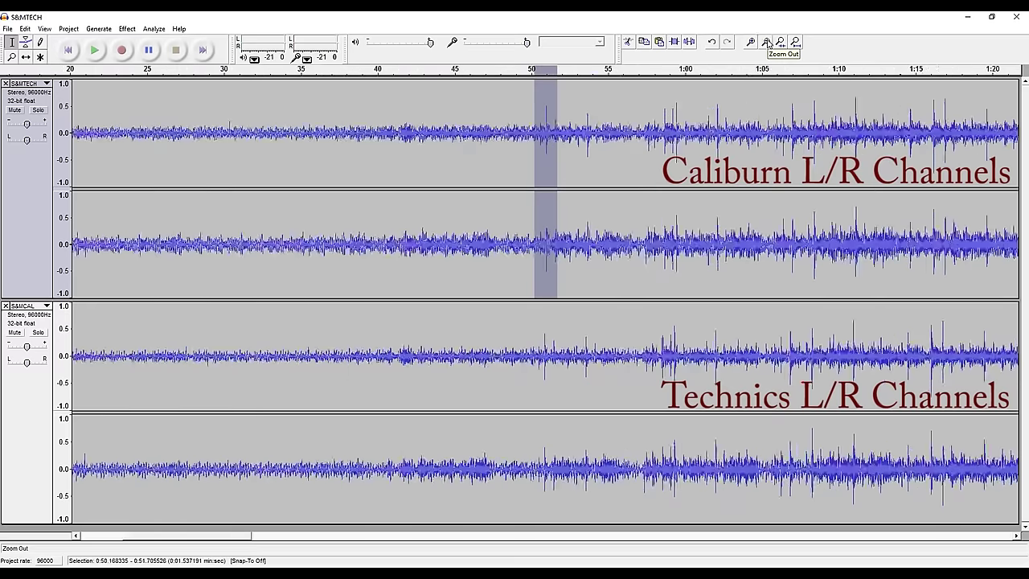
{"action": "left_click", "coordinate": [768, 42]}
{"action": "left_click", "coordinate": [767, 42]}
{"action": "left_click", "coordinate": [767, 43]}
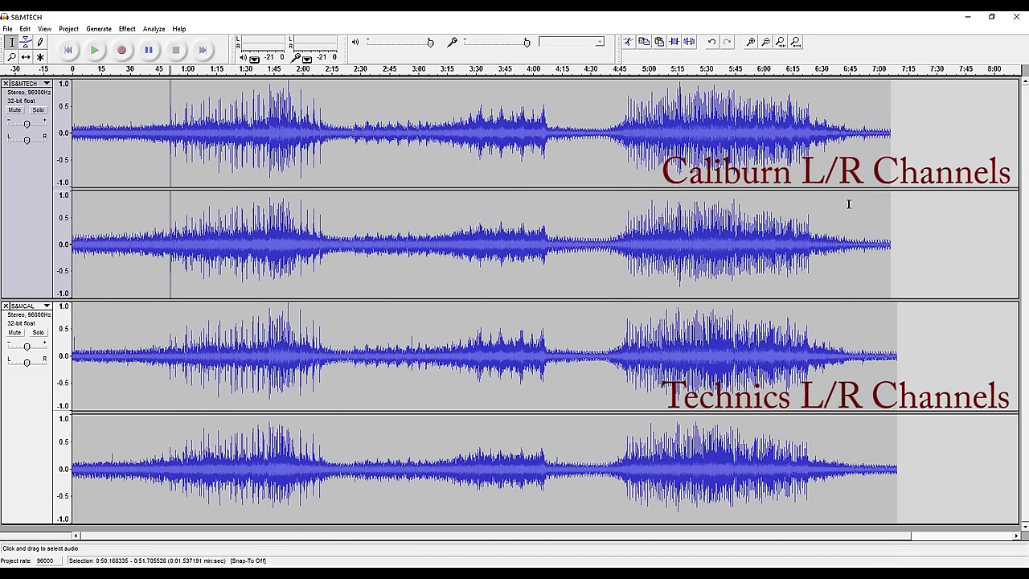
{"action": "left_click", "coordinate": [858, 129]}
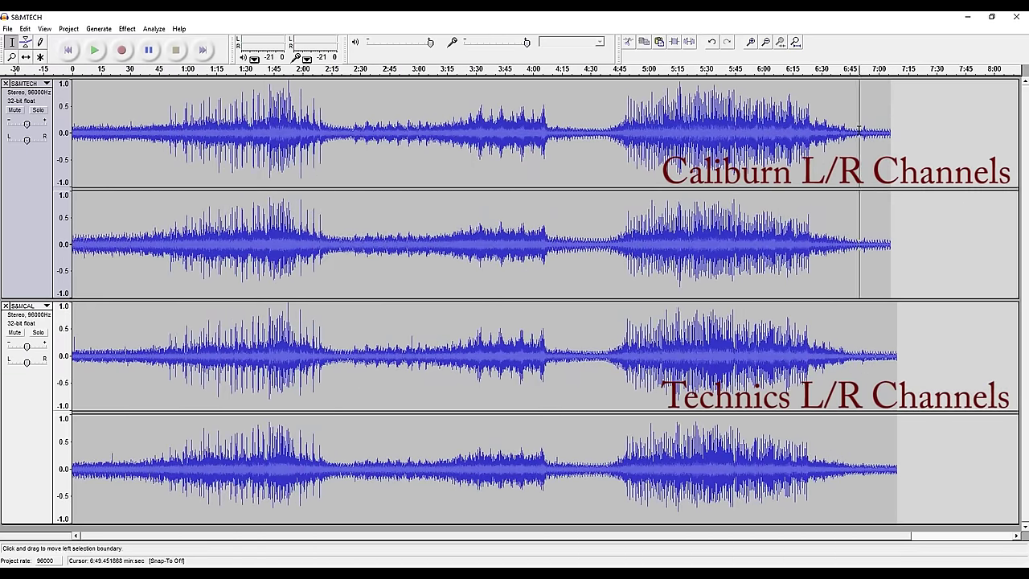
{"action": "left_click", "coordinate": [752, 42]}
{"action": "left_click", "coordinate": [752, 41]}
{"action": "left_click", "coordinate": [752, 41]}
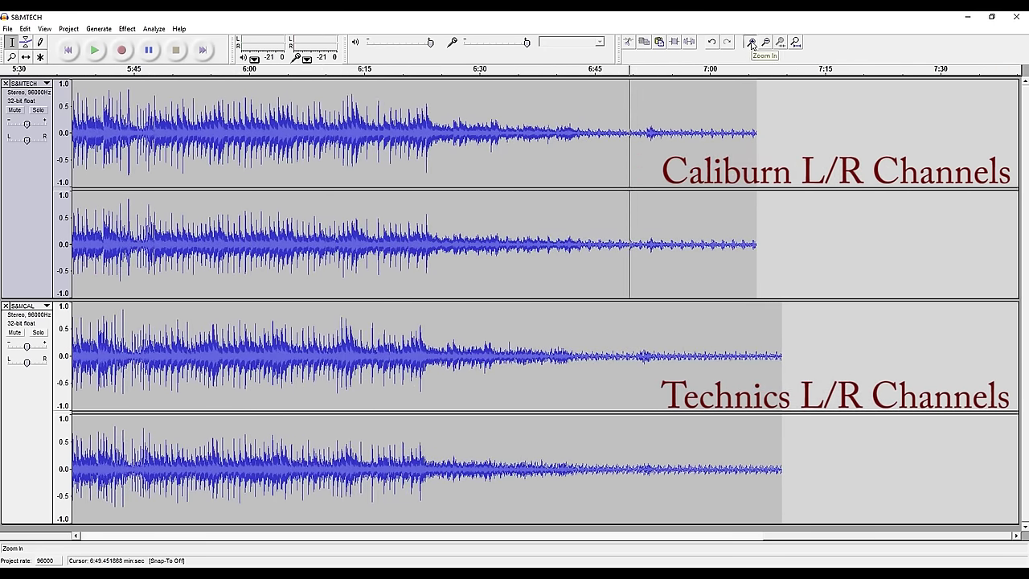
{"action": "left_click", "coordinate": [752, 42]}
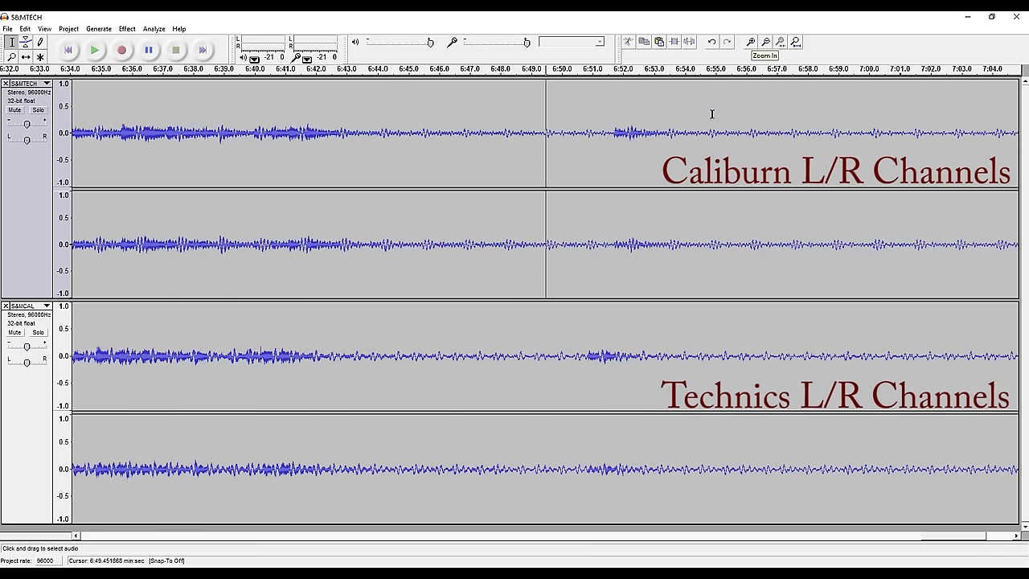
{"action": "left_click_drag", "start_coordinate": [582, 243], "coordinate": [613, 244]}
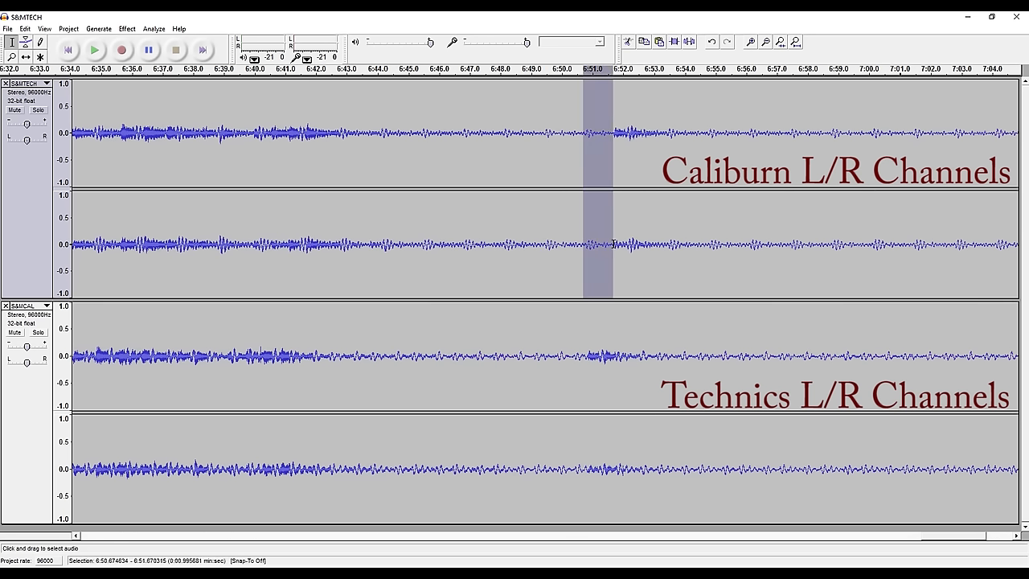
Step: Compare the ending and the opening two minutes of both tracks, finishing with their full length in view
{"action": "left_click", "coordinate": [766, 42]}
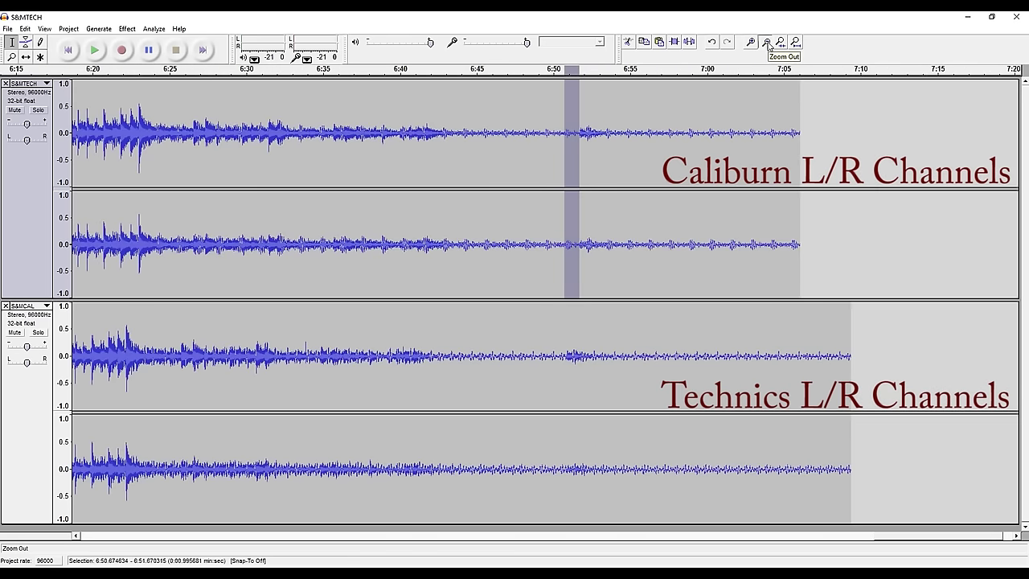
{"action": "left_click", "coordinate": [766, 42]}
{"action": "left_click", "coordinate": [766, 41]}
{"action": "left_click", "coordinate": [766, 42]}
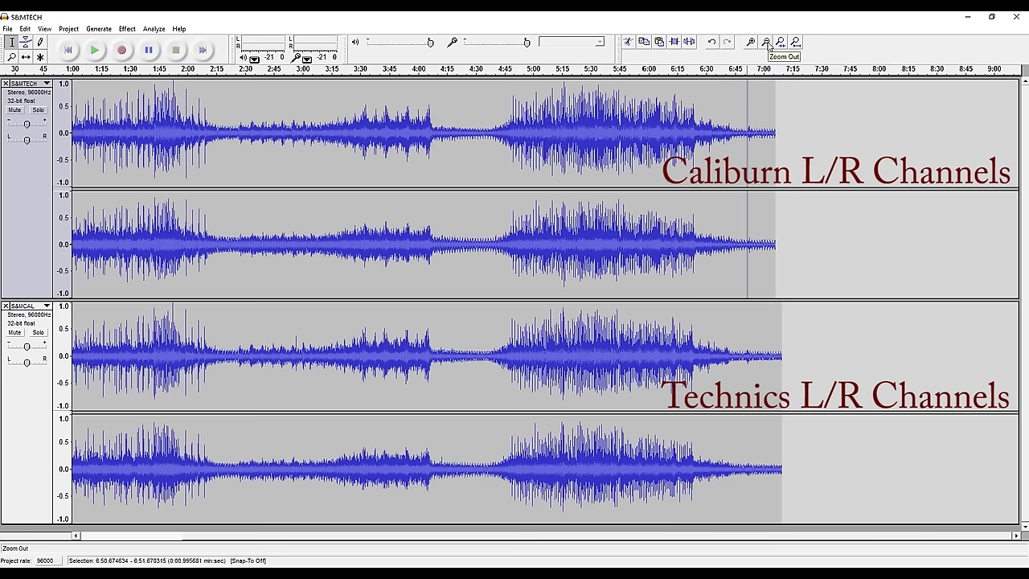
{"action": "left_click", "coordinate": [766, 42]}
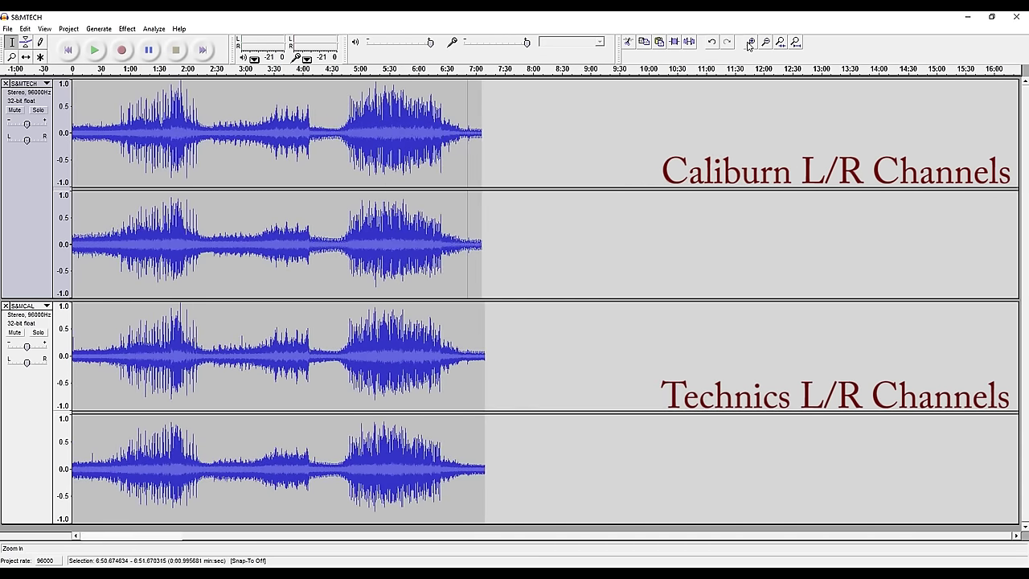
{"action": "left_click", "coordinate": [750, 42]}
{"action": "left_click", "coordinate": [751, 42]}
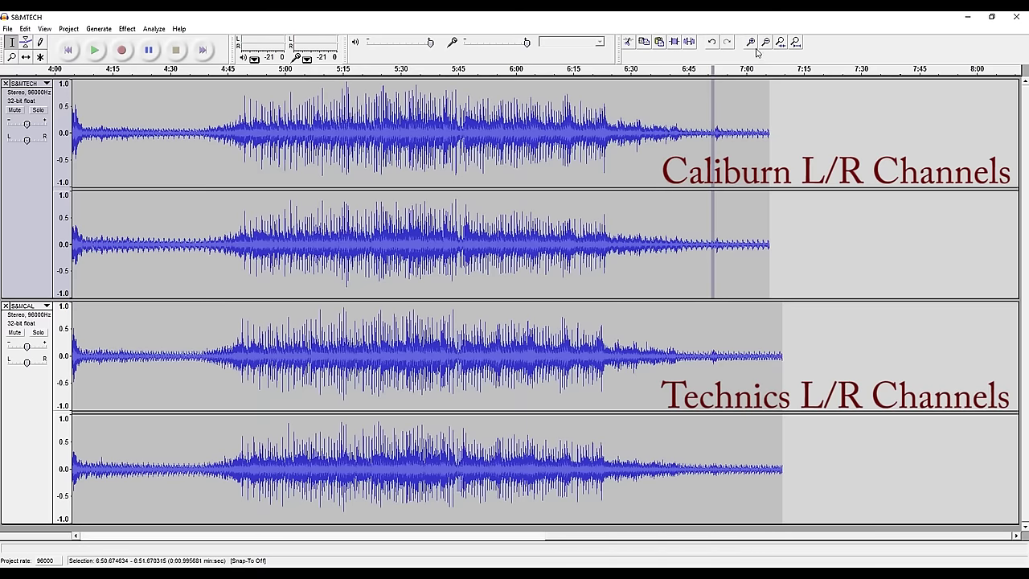
{"action": "left_click", "coordinate": [751, 42]}
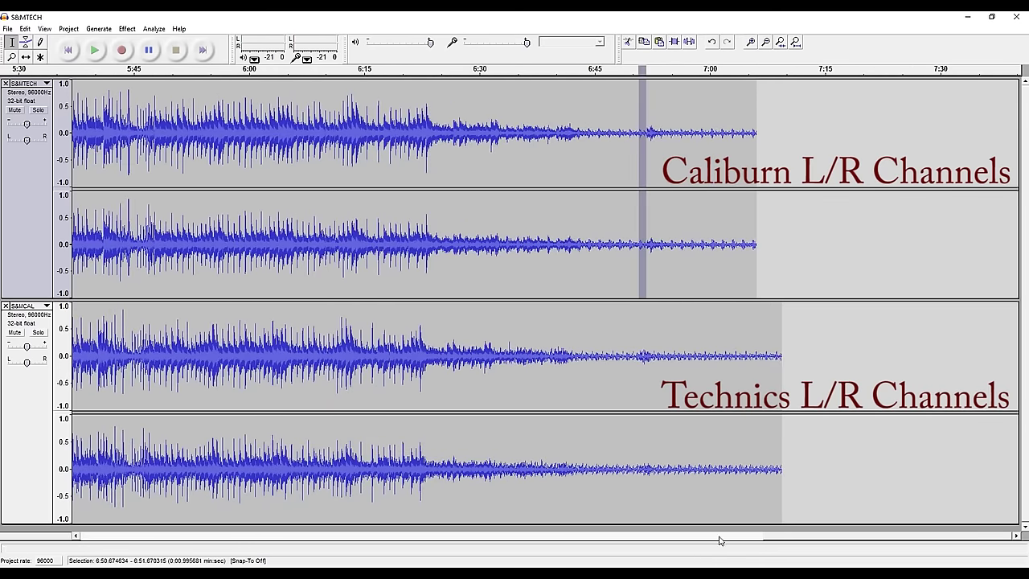
{"action": "left_click_drag", "start_coordinate": [788, 541], "coordinate": [96, 540]}
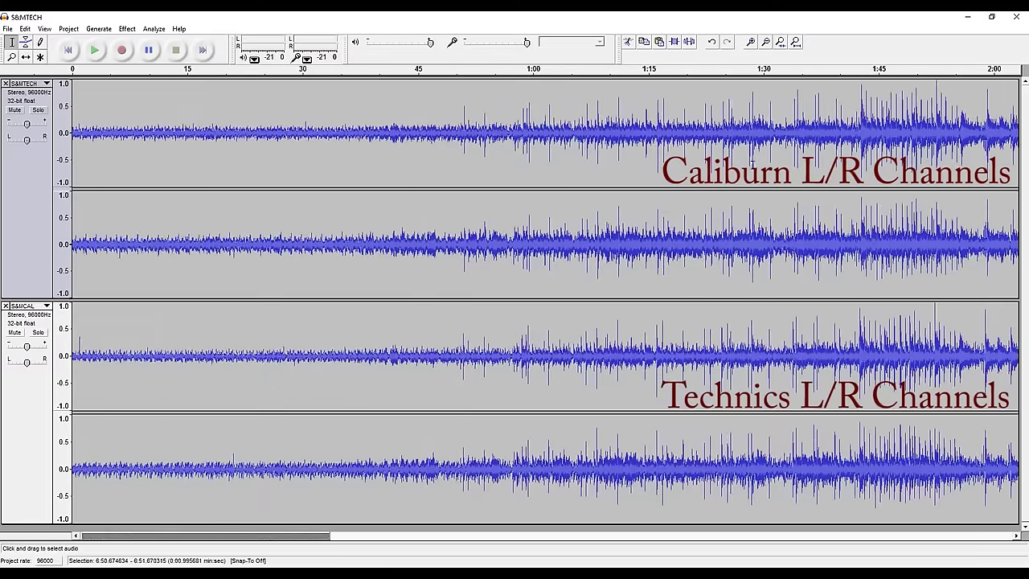
{"action": "left_click", "coordinate": [765, 43]}
{"action": "left_click", "coordinate": [765, 42]}
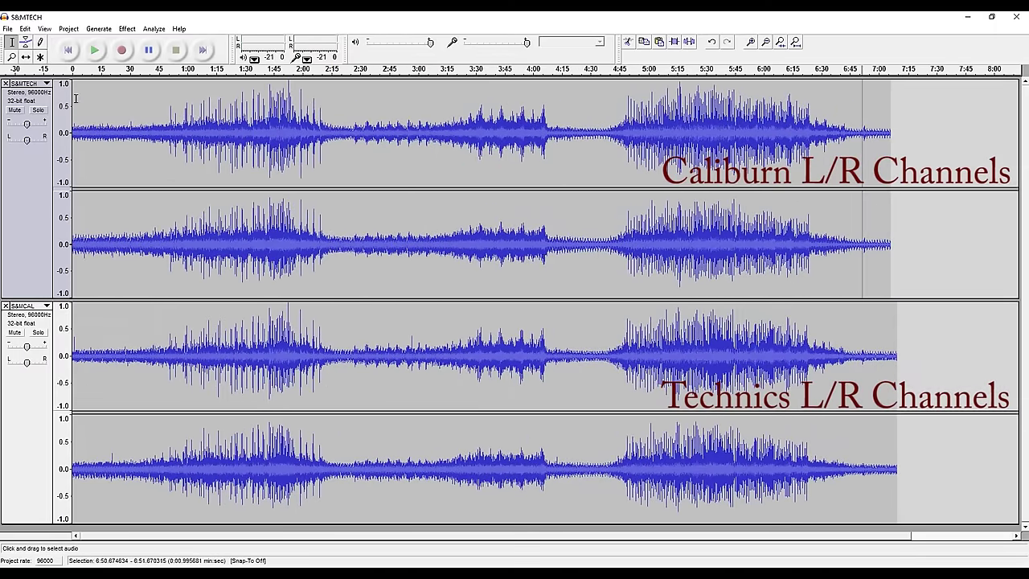
Step: Switch the display of both the S&MTECH and S&MCAL tracks to Waveform (dB)
{"action": "left_click", "coordinate": [48, 85]}
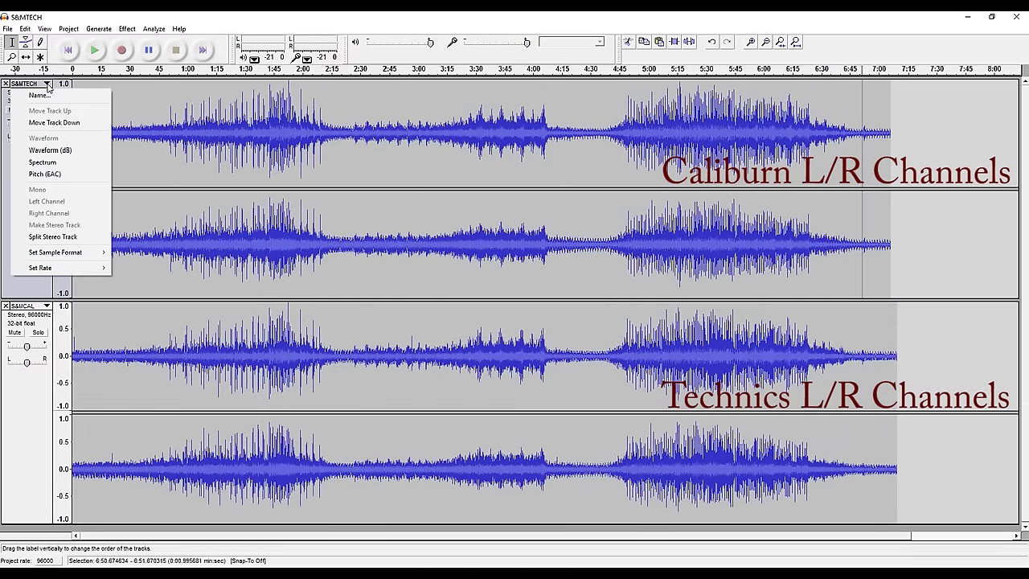
{"action": "left_click", "coordinate": [53, 151]}
{"action": "left_click", "coordinate": [42, 307]}
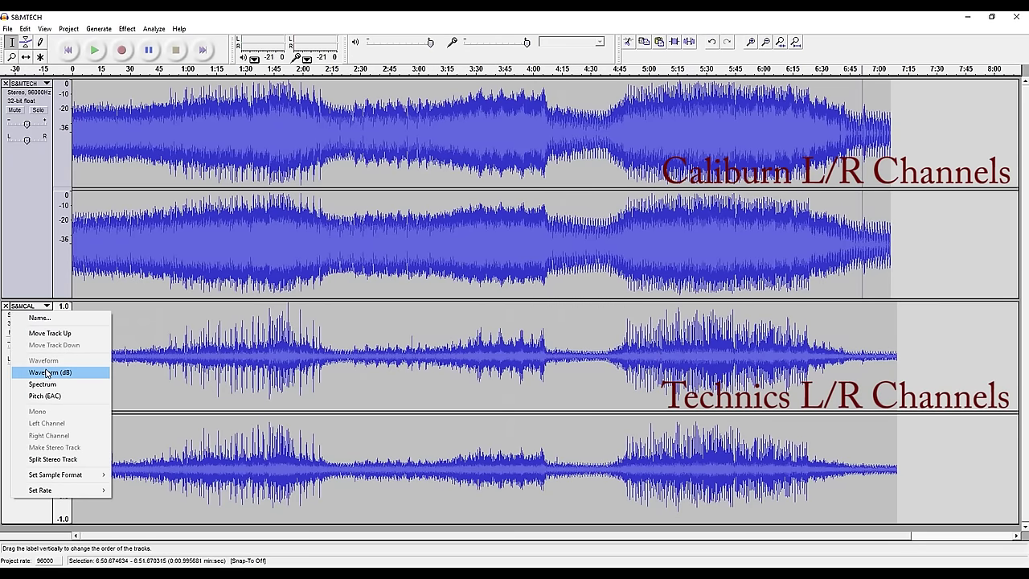
{"action": "left_click", "coordinate": [50, 372]}
Step: Select the quiet passage from about 4:23 to 4:38 in the S&MTECH track's decibel waveform
{"action": "left_click", "coordinate": [584, 122]}
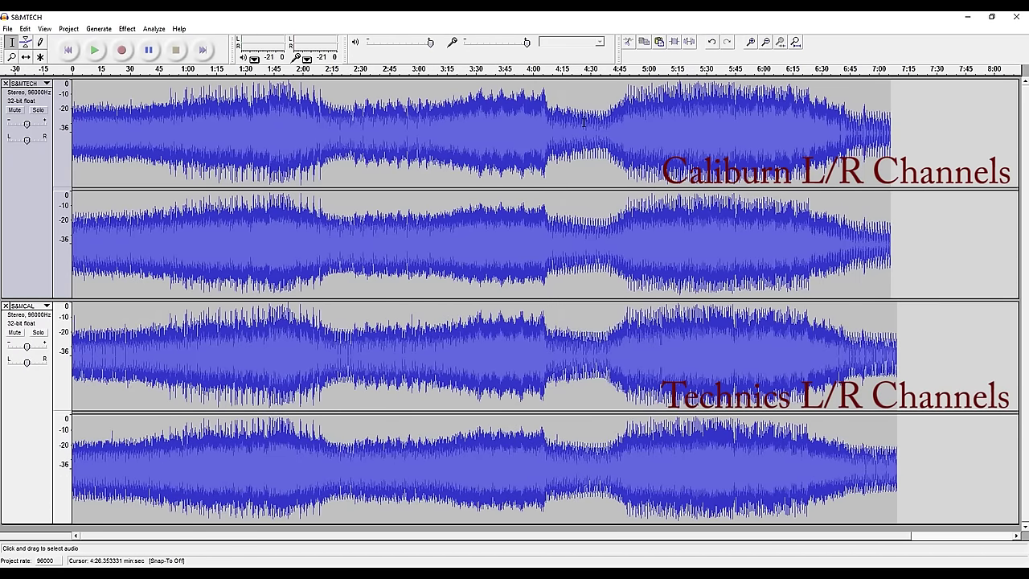
{"action": "left_click", "coordinate": [751, 42]}
{"action": "left_click", "coordinate": [751, 41]}
{"action": "left_click", "coordinate": [751, 42]}
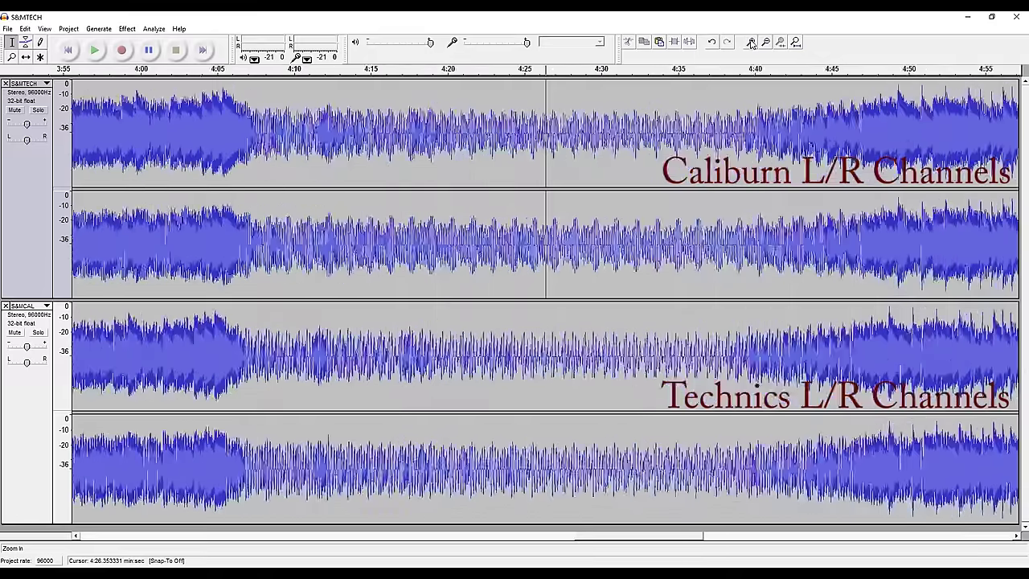
{"action": "left_click", "coordinate": [751, 42]}
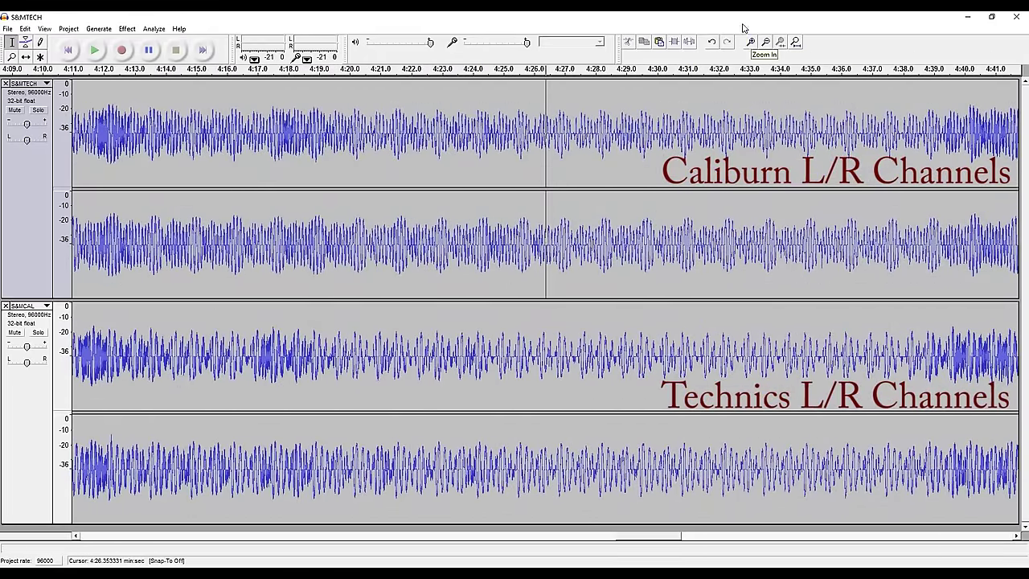
{"action": "left_click_drag", "start_coordinate": [439, 243], "coordinate": [905, 251]}
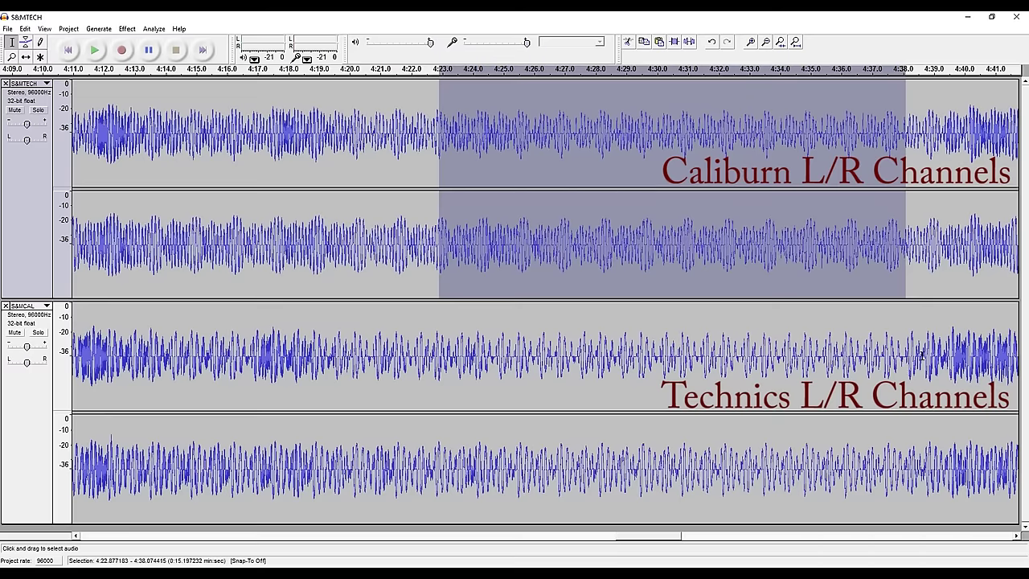
Step: Select the dense burst at about 4:39 to 4:41 in S&MCAL, and then examine the one at about 4:17 to 4:19 more closely
{"action": "left_click_drag", "start_coordinate": [929, 354], "coordinate": [993, 354]}
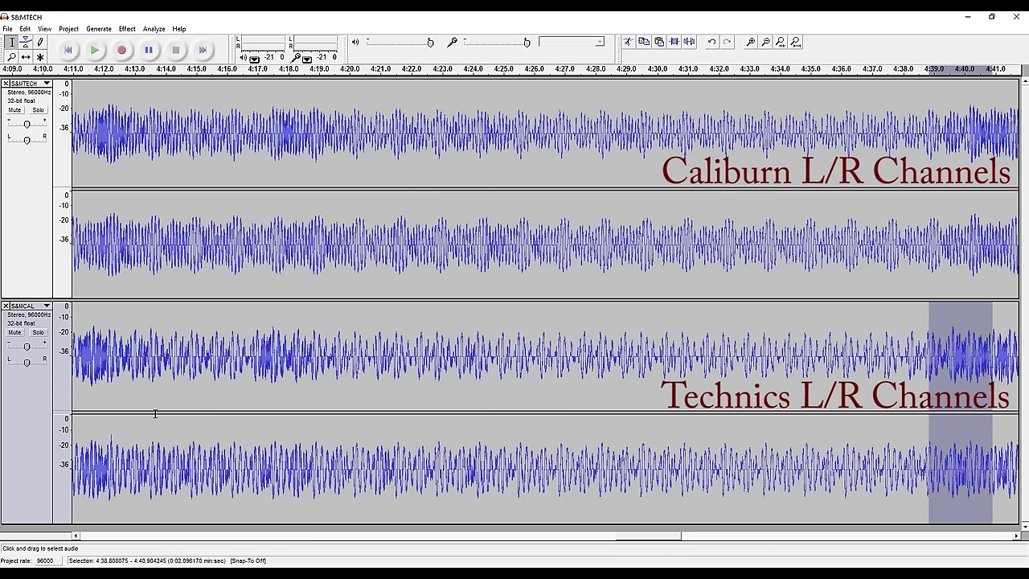
{"action": "left_click_drag", "start_coordinate": [314, 362], "coordinate": [247, 362]}
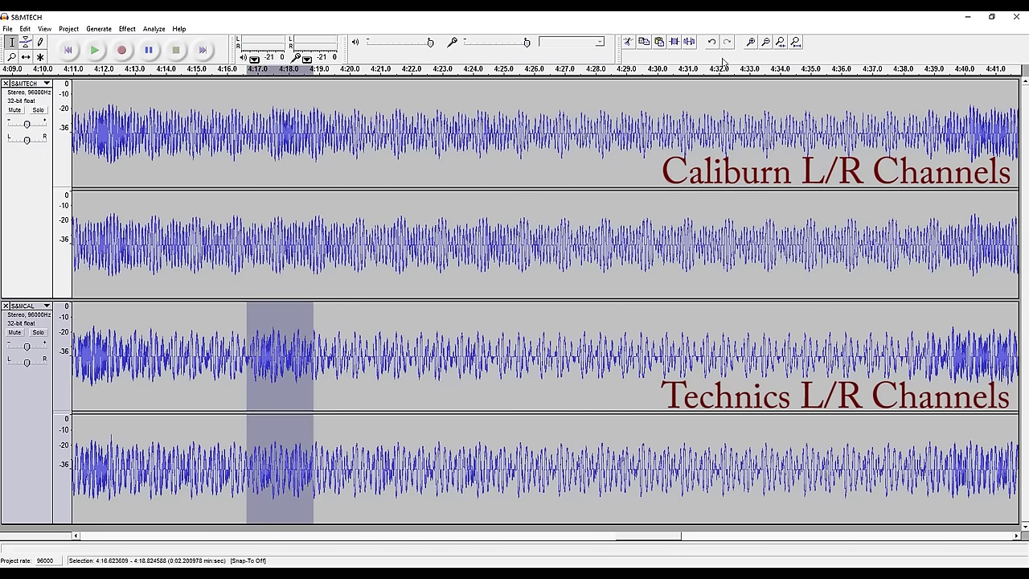
{"action": "left_click", "coordinate": [754, 43]}
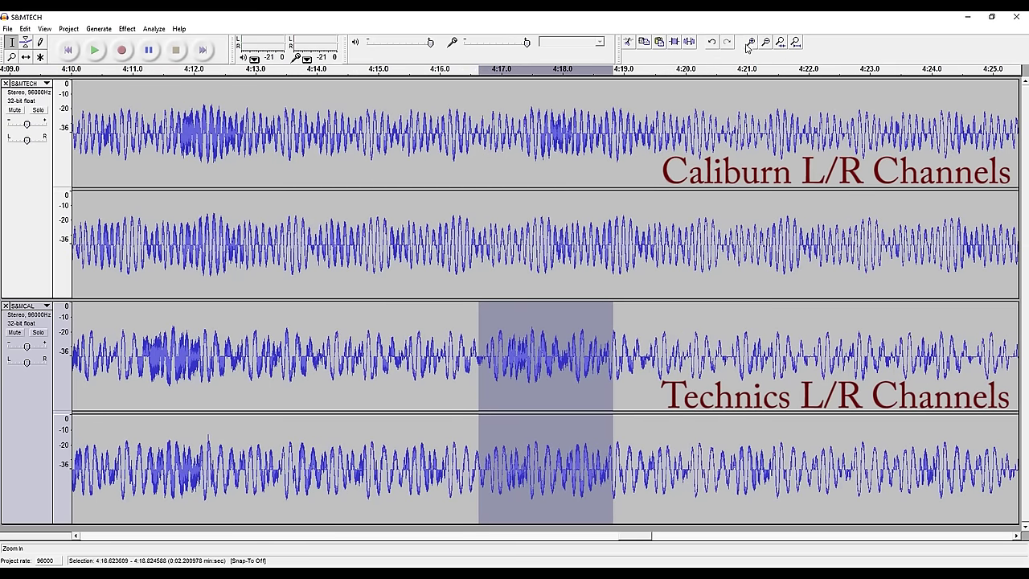
Step: Place the cursor at about 4:05 in the S&MTECH track and compare the peaks around it in both tracks up close
{"action": "left_click", "coordinate": [768, 41]}
{"action": "left_click", "coordinate": [768, 42]}
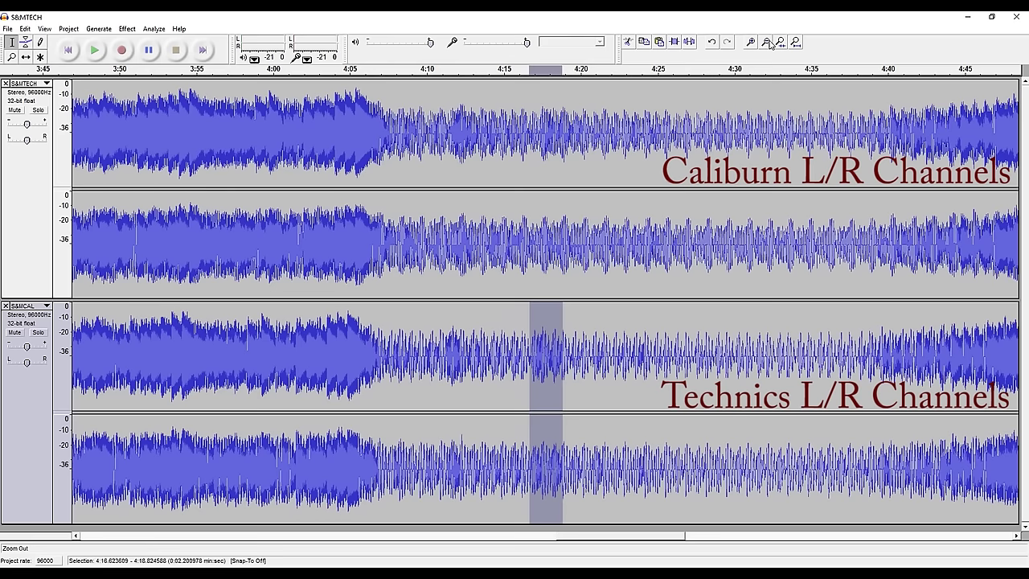
{"action": "left_click", "coordinate": [352, 126]}
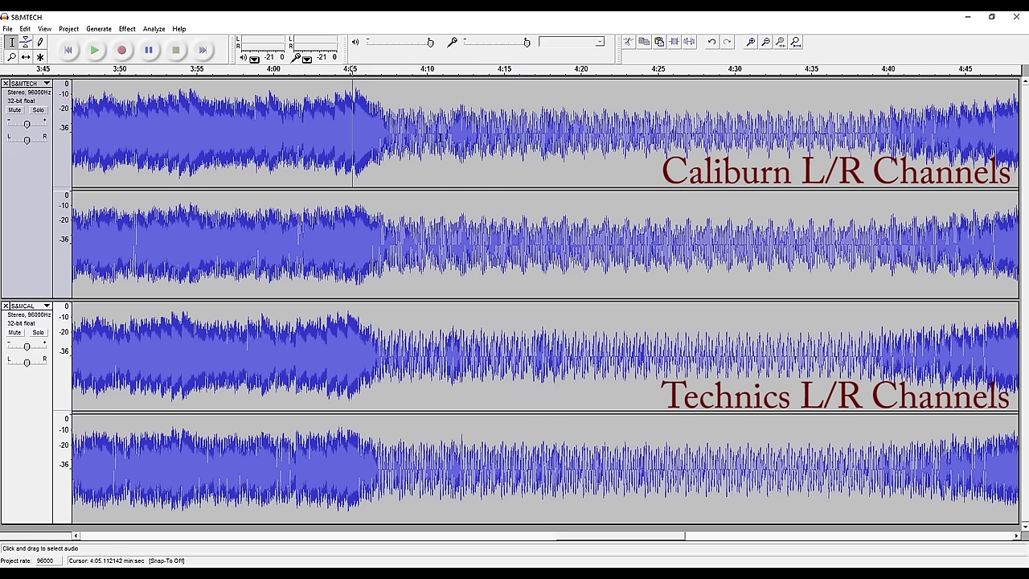
{"action": "left_click", "coordinate": [753, 42]}
{"action": "left_click", "coordinate": [753, 43]}
{"action": "left_click", "coordinate": [752, 43]}
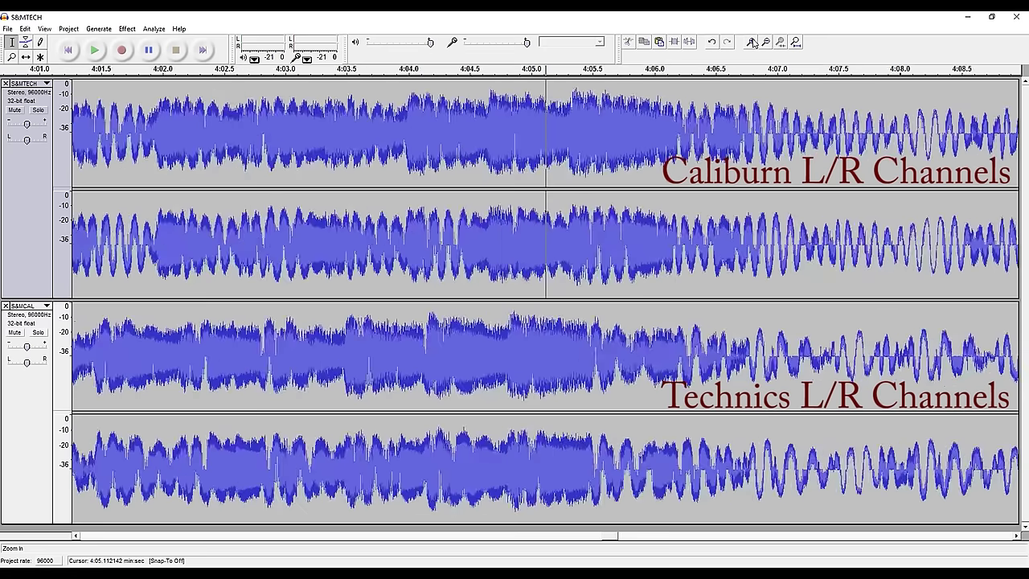
{"action": "left_click", "coordinate": [753, 42]}
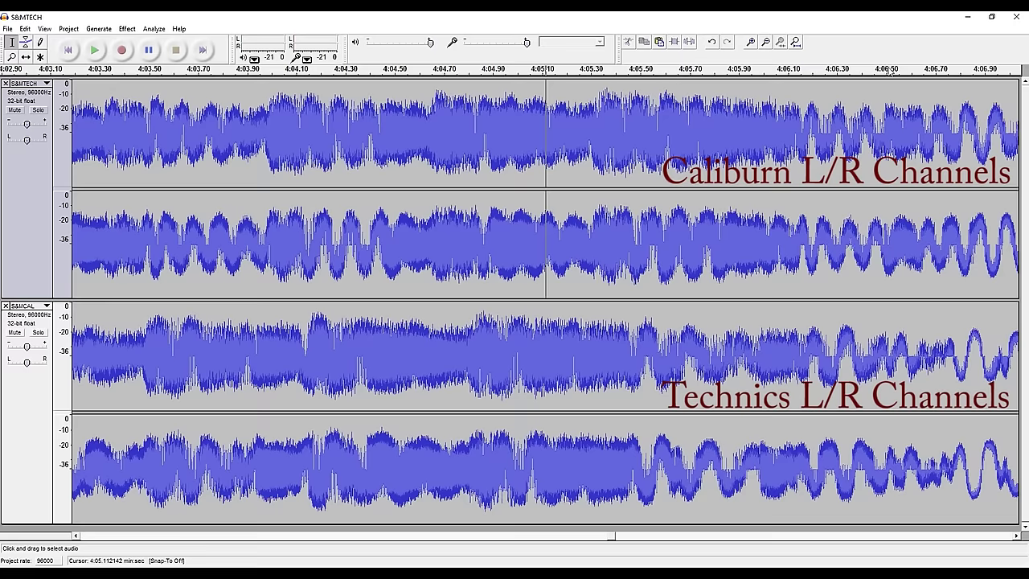
Step: Bring the full length of both tracks into view and switch S&MTECH and S&MCAL to the Spectrum display
{"action": "left_click", "coordinate": [767, 45]}
{"action": "left_click", "coordinate": [767, 44]}
{"action": "left_click", "coordinate": [767, 45]}
{"action": "left_click", "coordinate": [767, 45]}
{"action": "left_click", "coordinate": [767, 45]}
{"action": "left_click", "coordinate": [767, 45]}
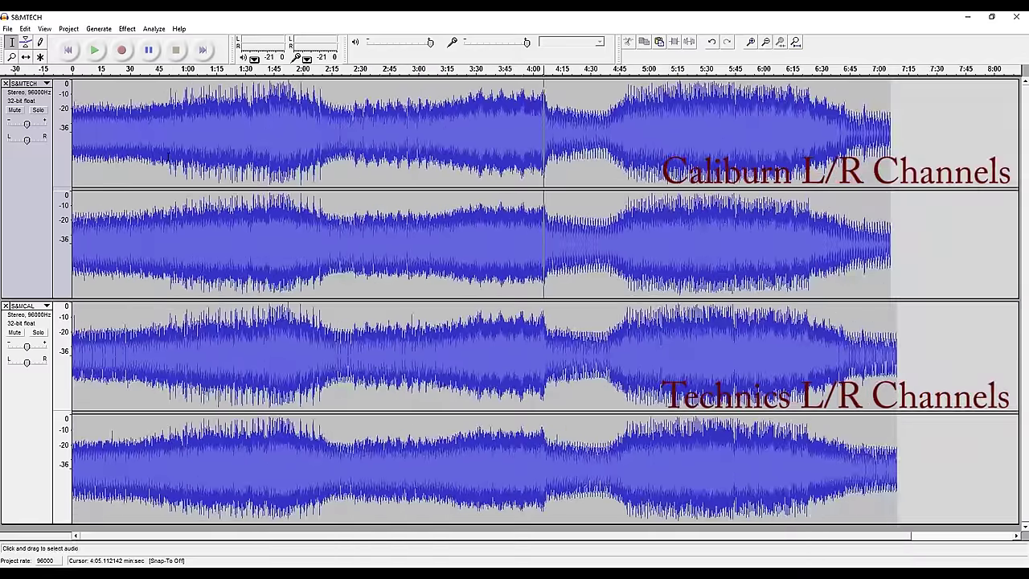
{"action": "left_click", "coordinate": [46, 83]}
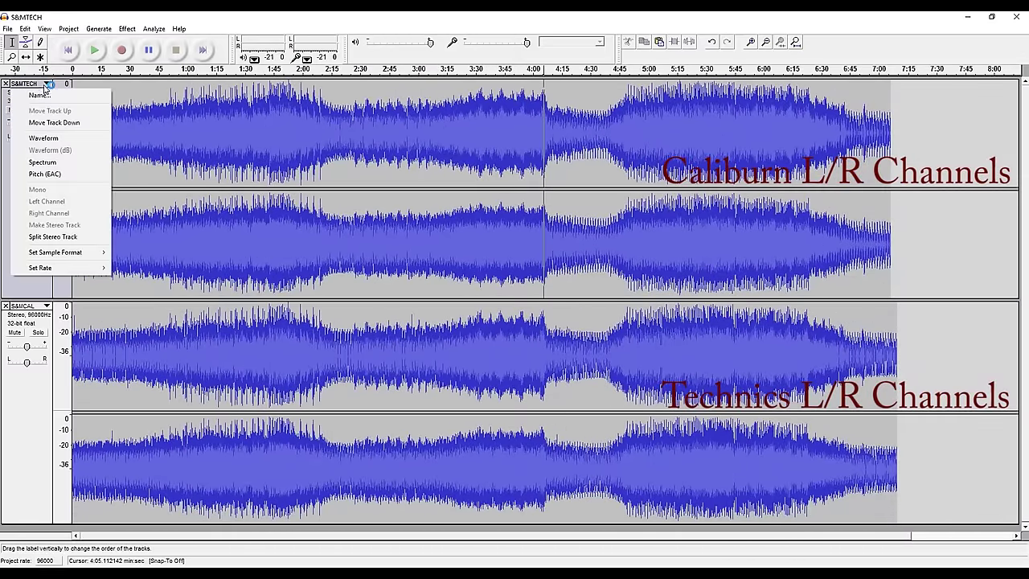
{"action": "left_click", "coordinate": [59, 161]}
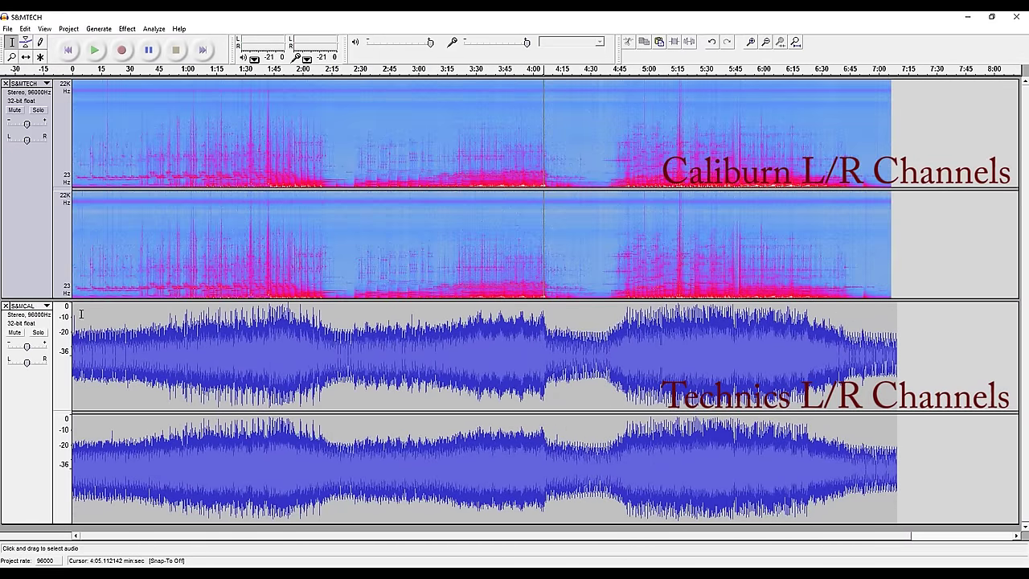
{"action": "left_click", "coordinate": [36, 306]}
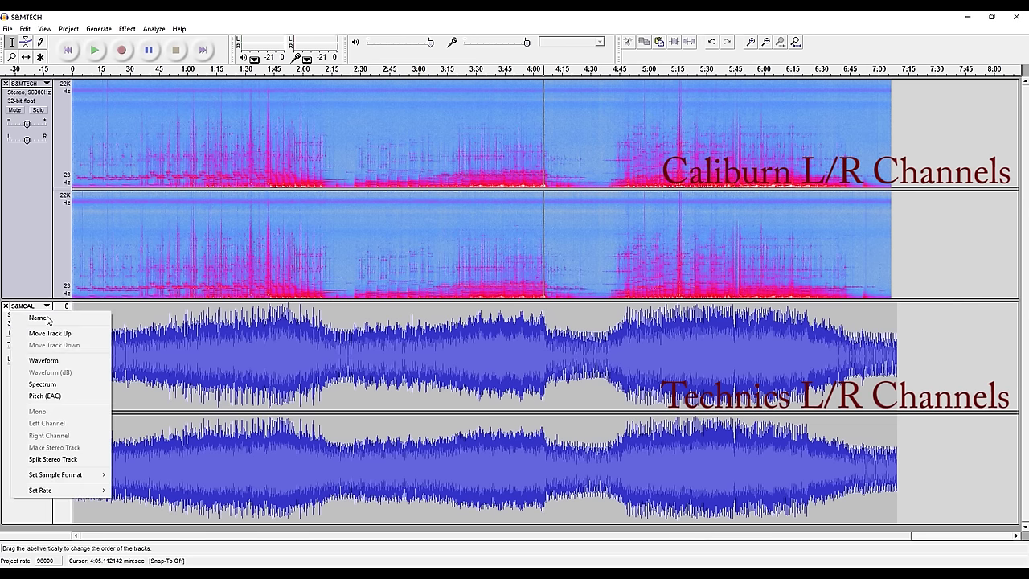
{"action": "left_click", "coordinate": [54, 386]}
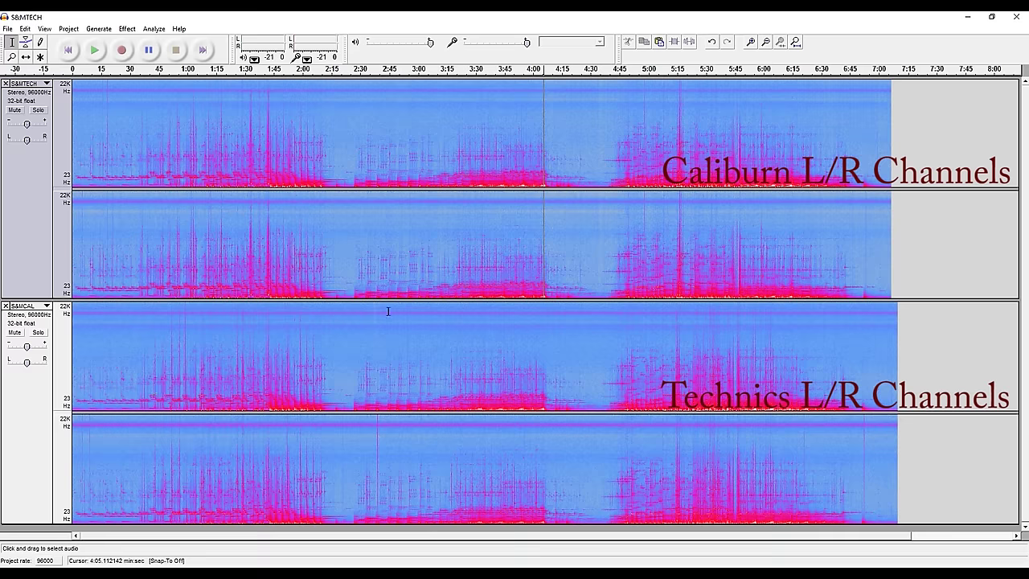
Step: Mark the passage from about 2:28 to 4:00 in S&MCAL's spectrum, and examine S&MTECH's spectrum around 4:04 more closely
{"action": "left_click_drag", "start_coordinate": [356, 312], "coordinate": [533, 319]}
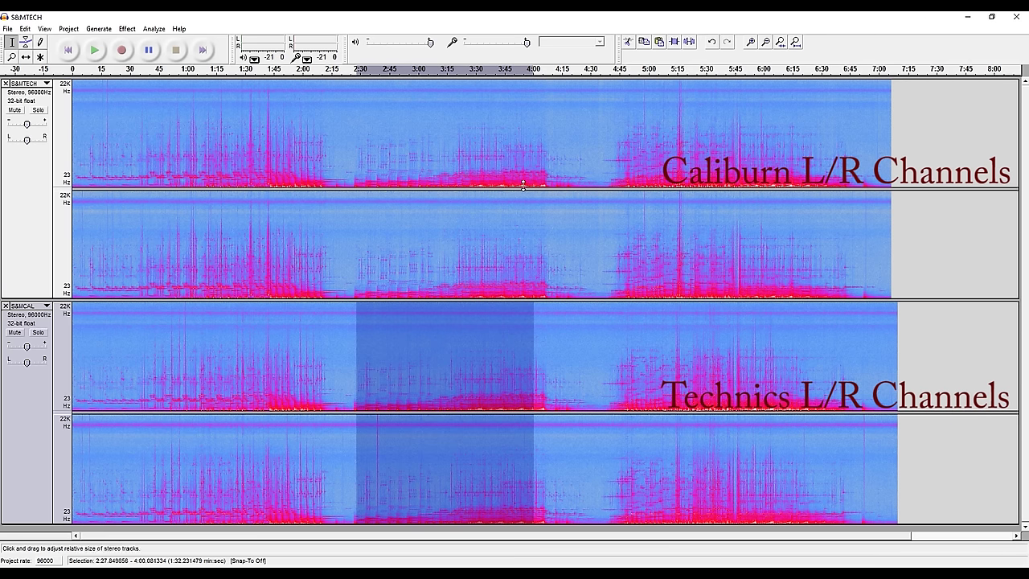
{"action": "left_click", "coordinate": [542, 185]}
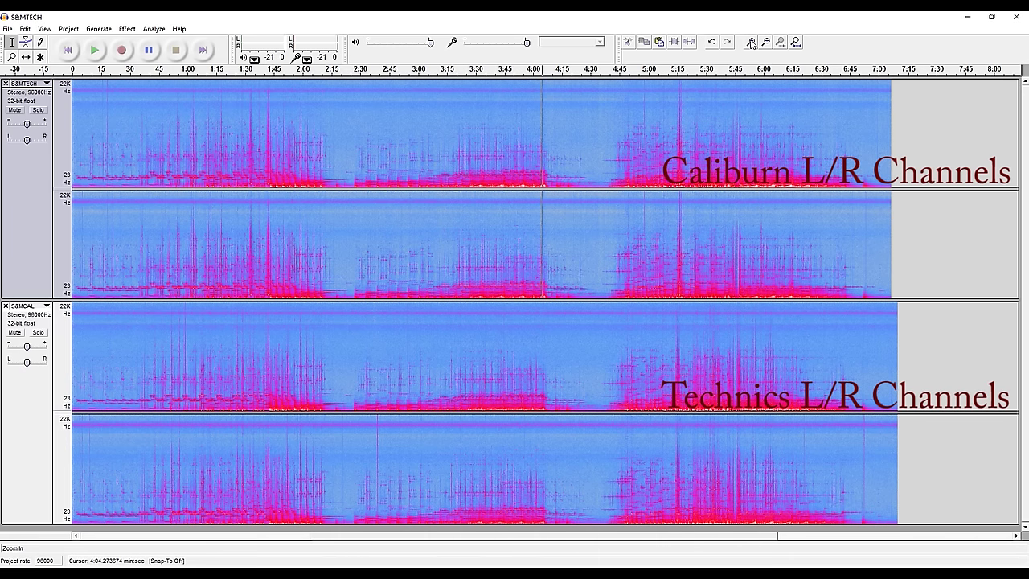
{"action": "left_click", "coordinate": [751, 43]}
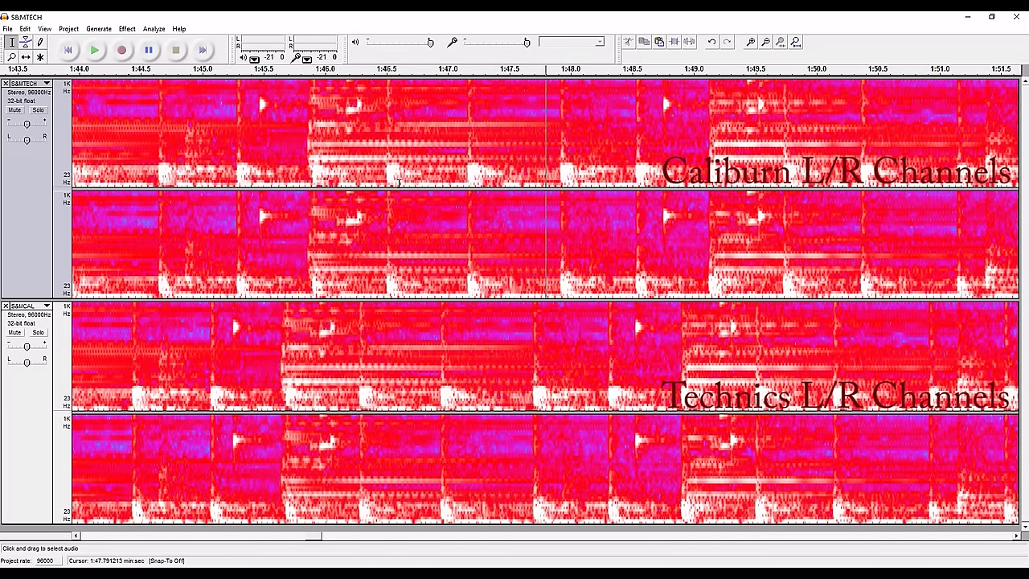
Step: Select the stretch from about 1:46.6 to 1:47.2 in the S&MTECH track's spectrum
{"action": "left_click_drag", "start_coordinate": [399, 183], "coordinate": [468, 193]}
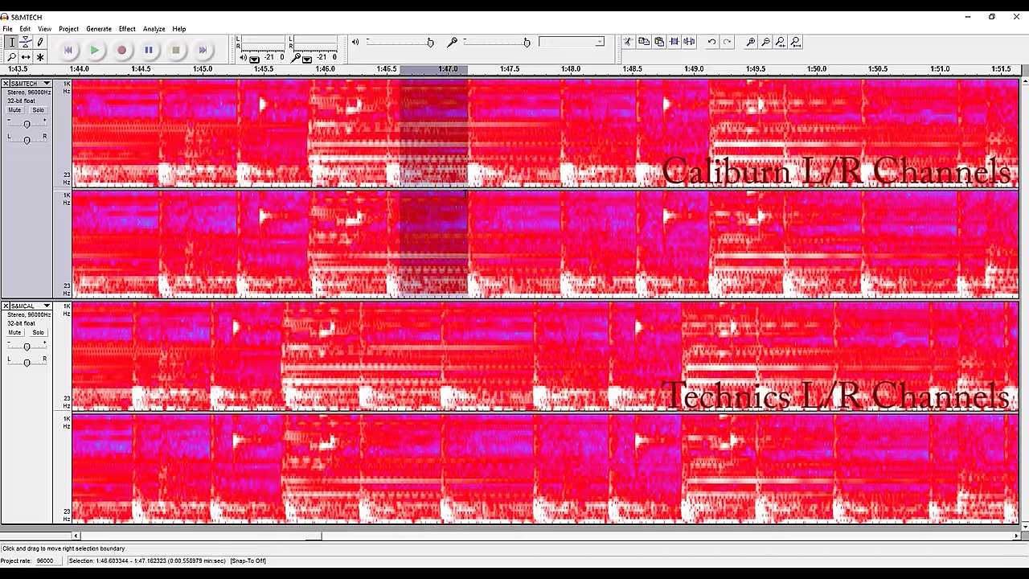